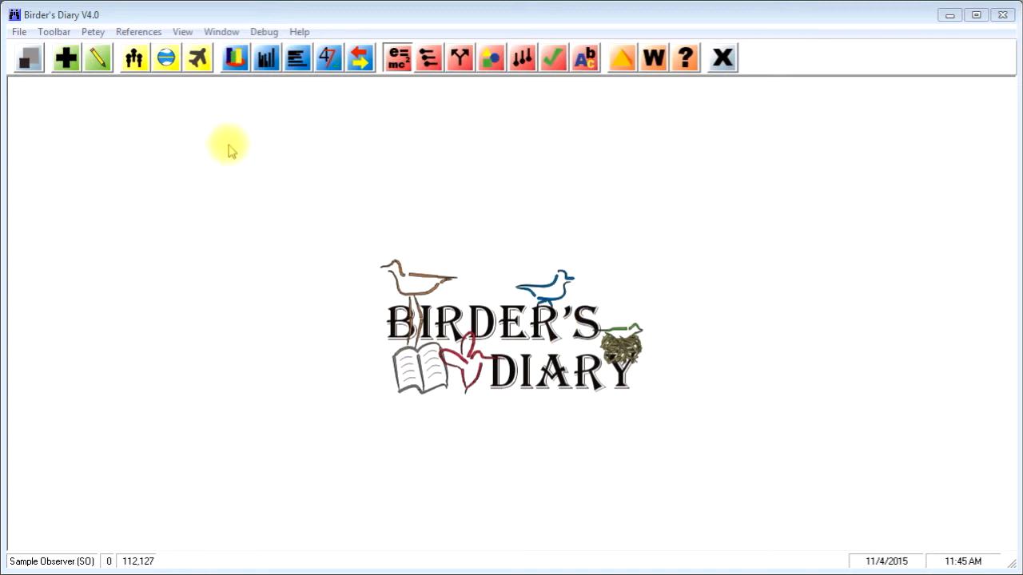
- Start a checklist report for location WORLD, highlight World (Lifer) first sightings, and enter the observer's name
{"action": "left_click", "coordinate": [234, 61]}
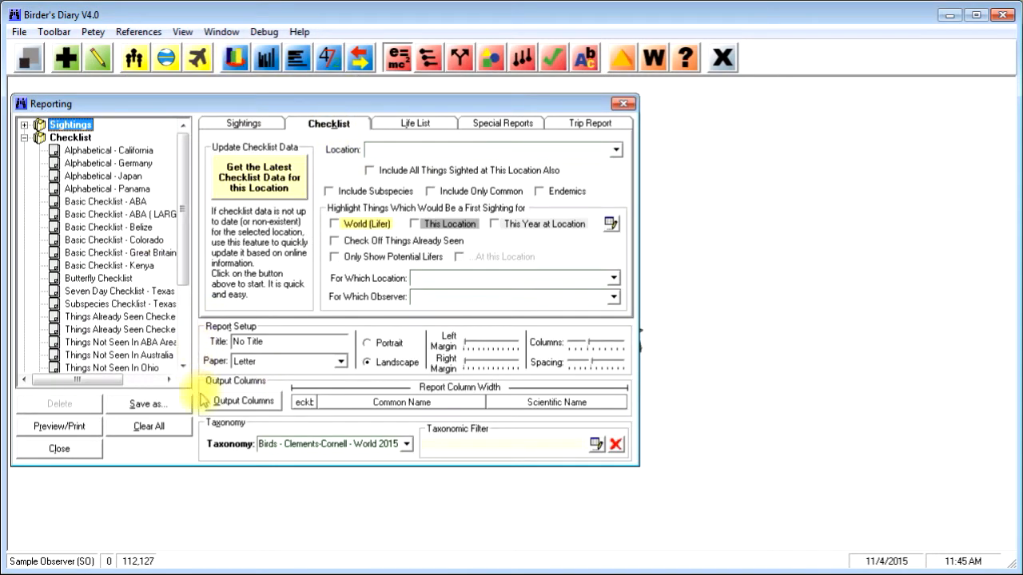
{"action": "left_click", "coordinate": [399, 152]}
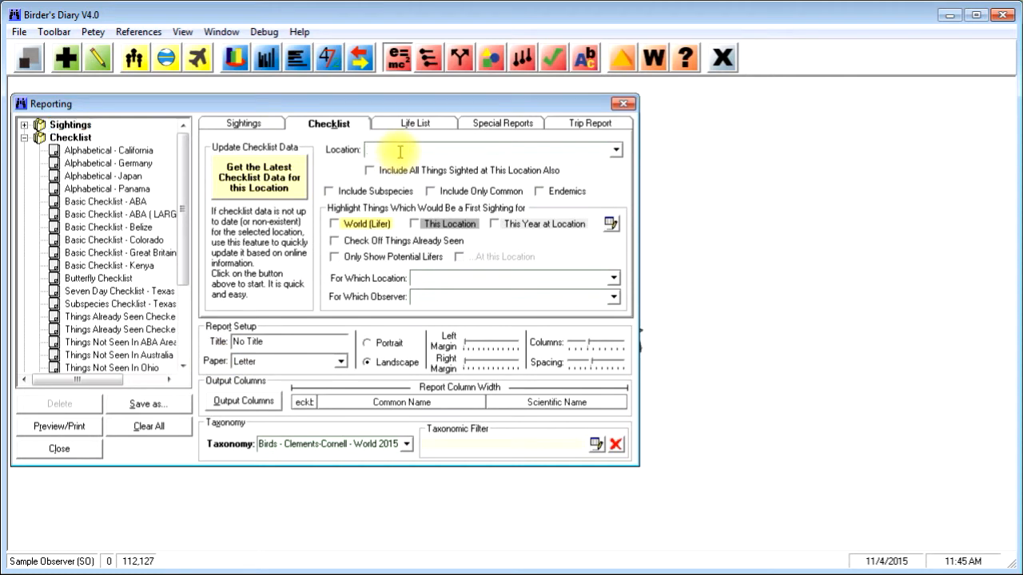
{"action": "type", "text": "WORLD"}
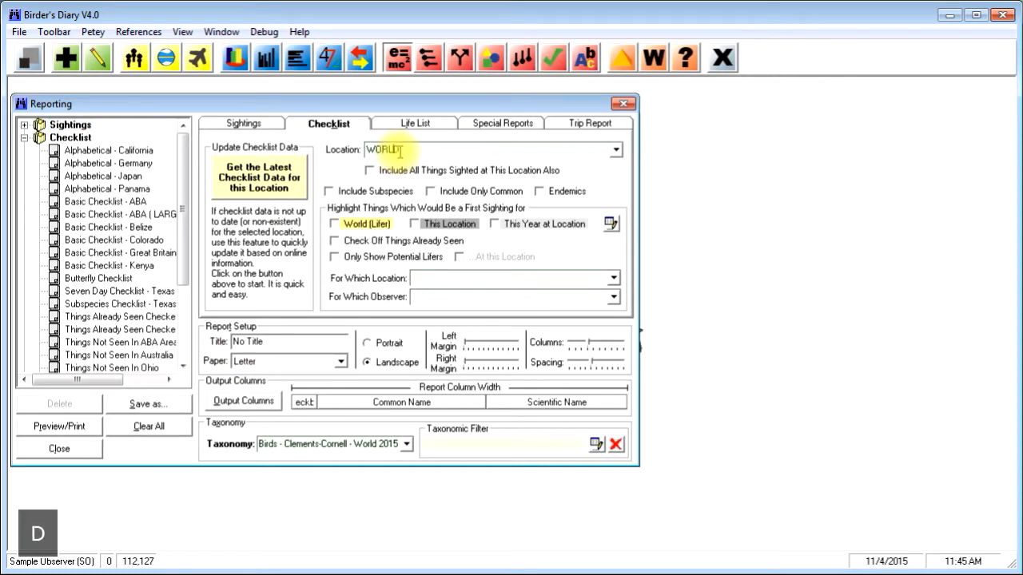
{"action": "left_click", "coordinate": [334, 224]}
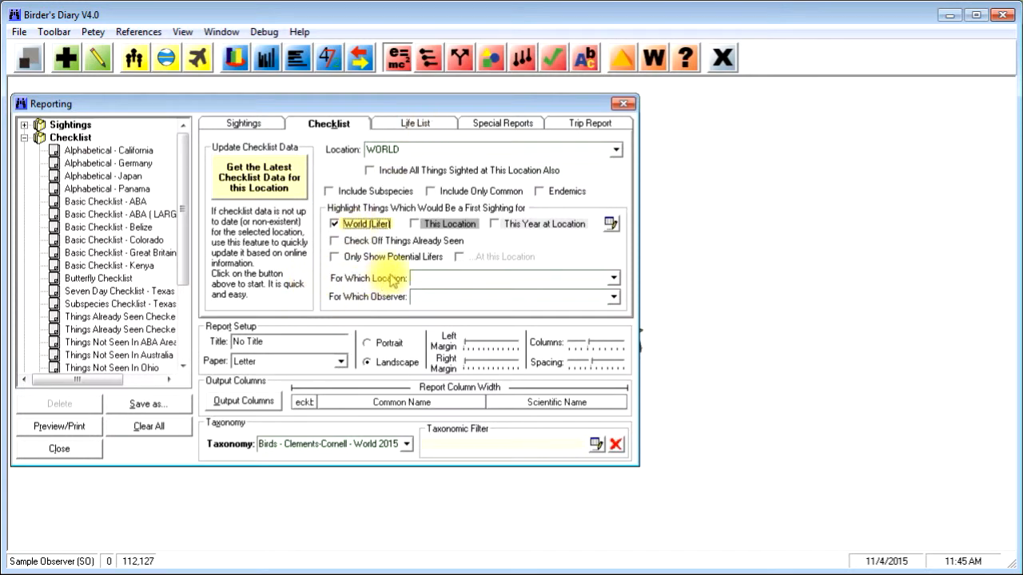
{"action": "left_click", "coordinate": [492, 302]}
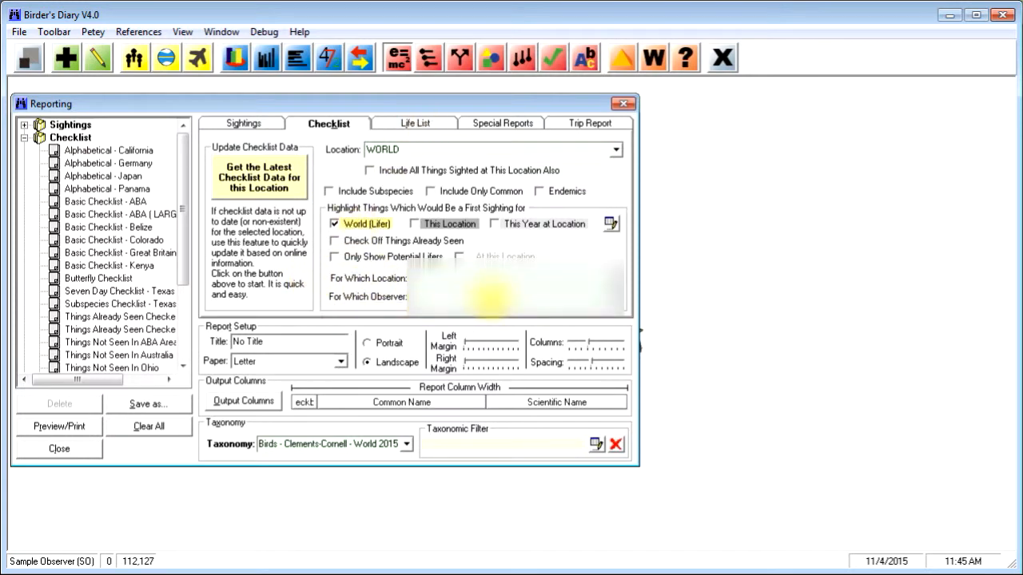
{"action": "type", "text": "frie"}
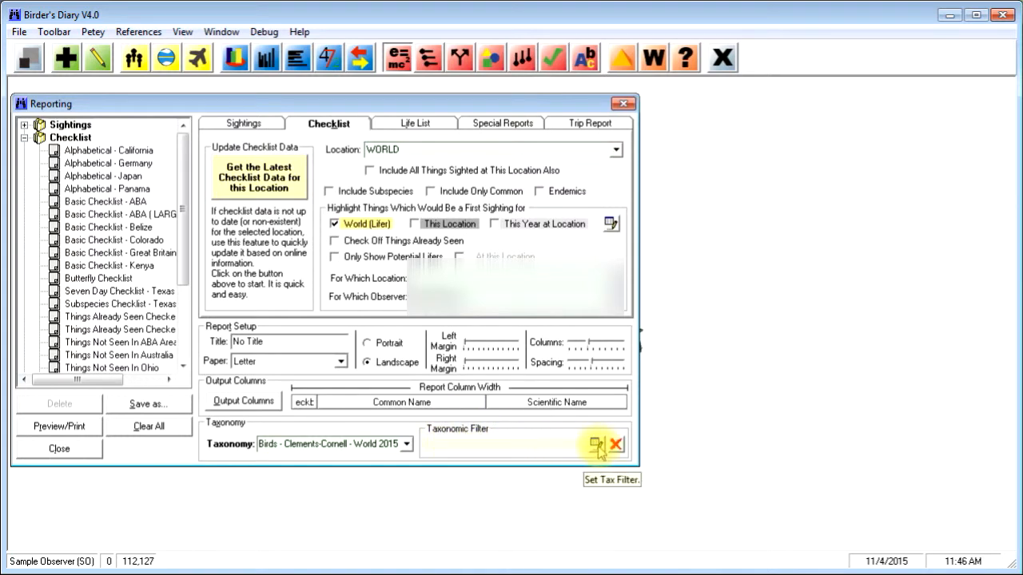
- Open the report's taxonomic filter and set its preset taxonomy to Birds - Clements-Cornell - World 2015
{"action": "left_click", "coordinate": [598, 449]}
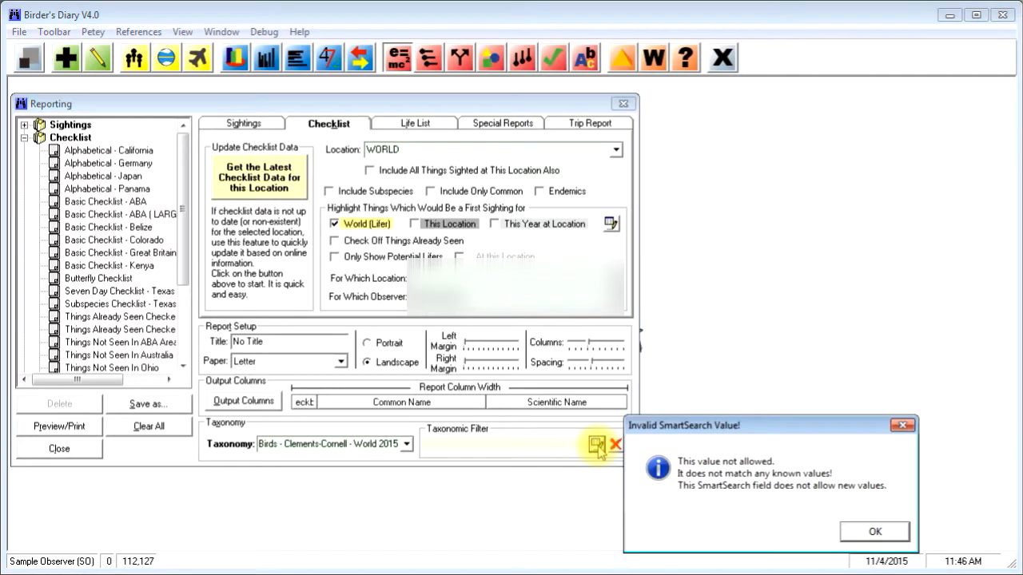
{"action": "left_click", "coordinate": [875, 533]}
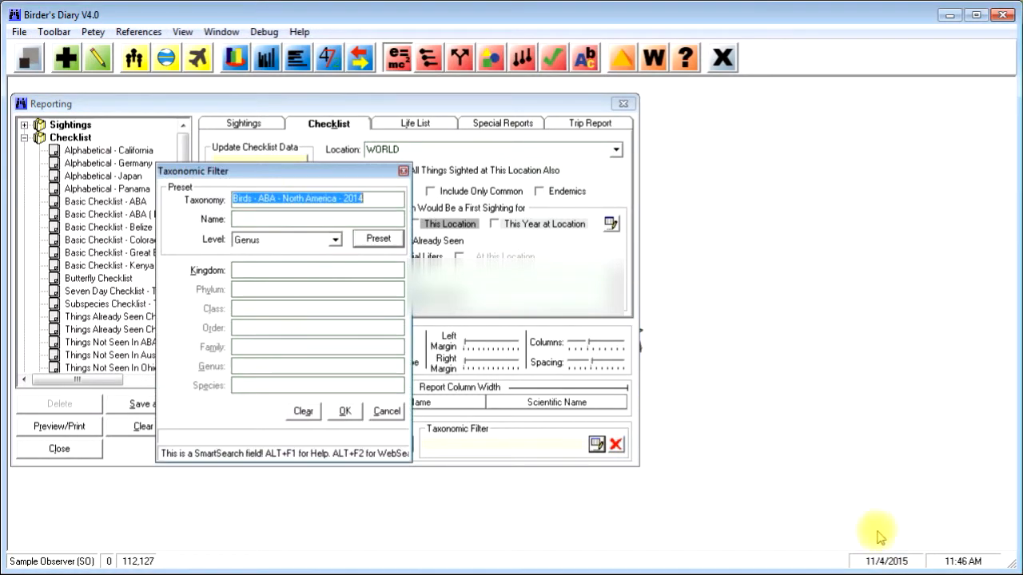
{"action": "left_click_drag", "start_coordinate": [303, 173], "coordinate": [745, 167]}
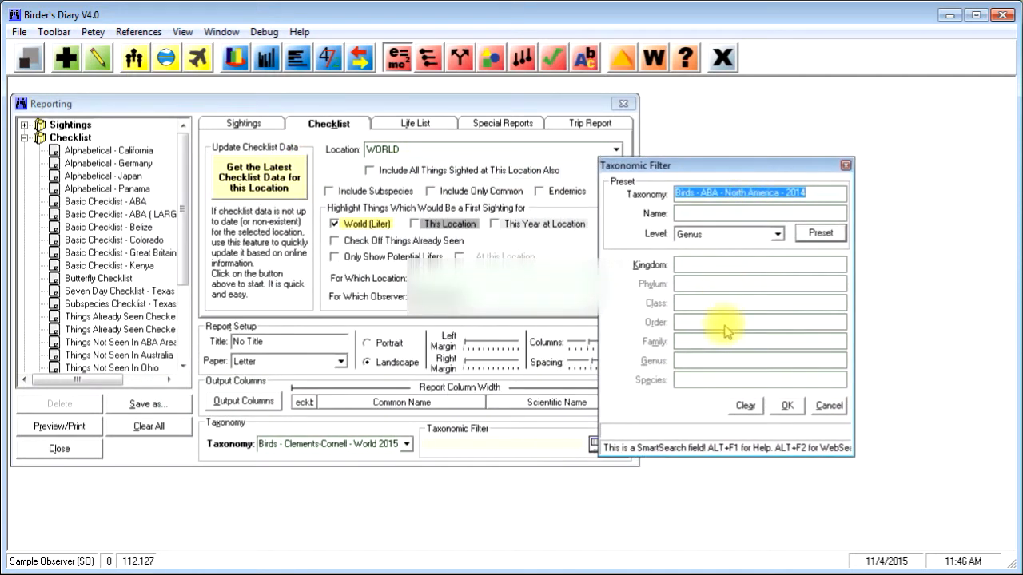
{"action": "type", "text": "clem"}
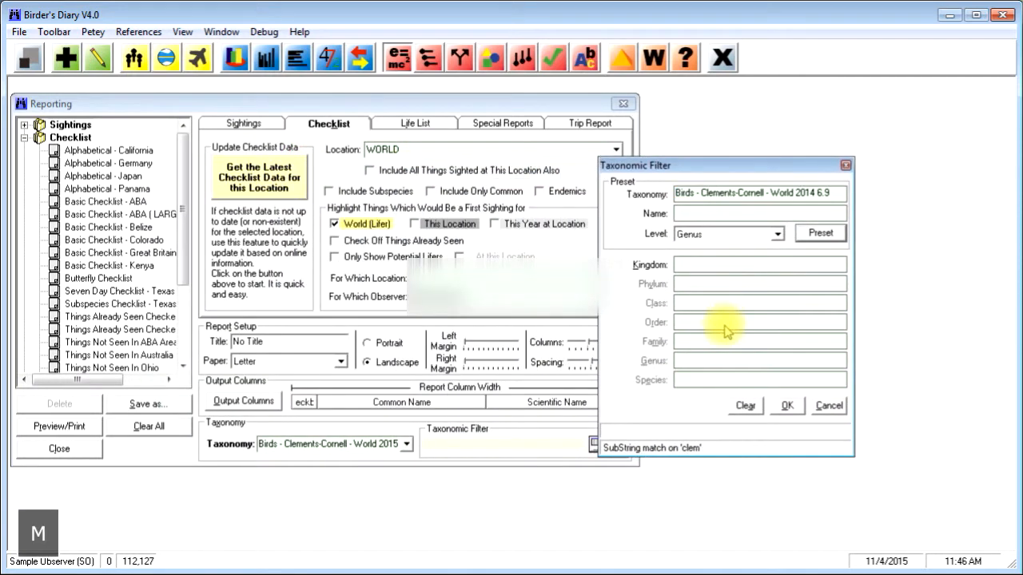
{"action": "type", "text": ";15"}
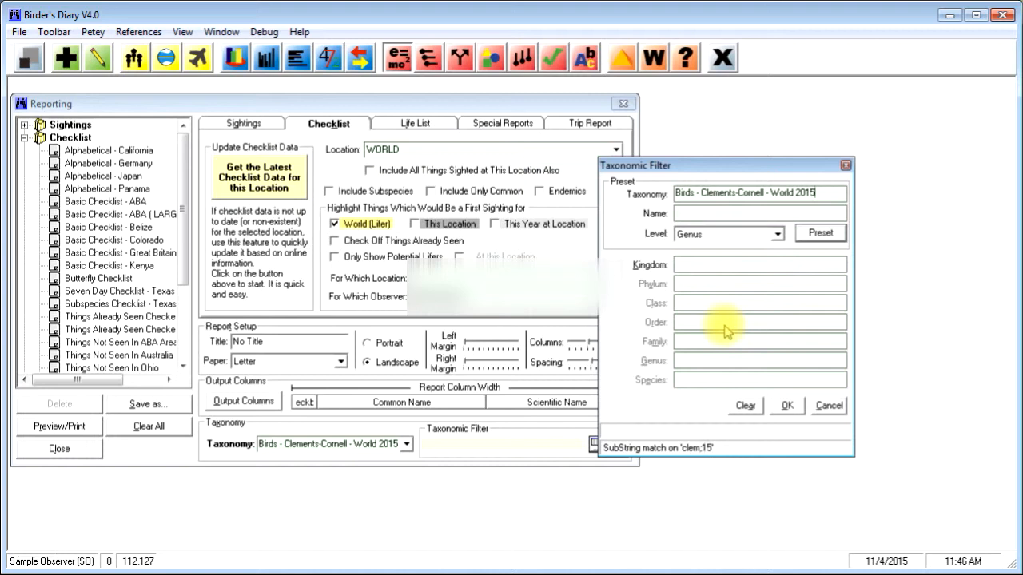
{"action": "key", "text": "Tab"}
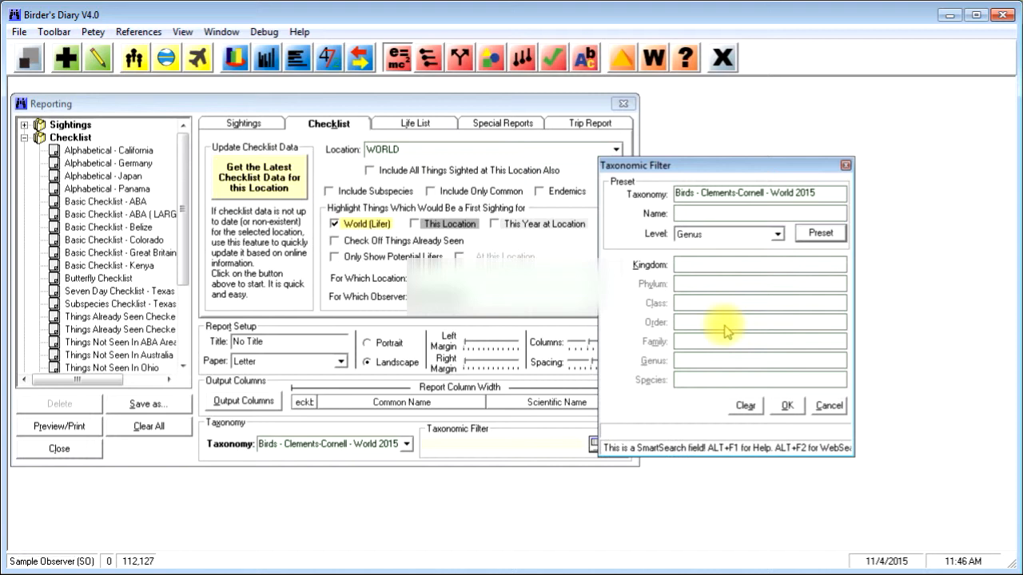
- Preset the taxonomic filter from Barred Puffbird at Family level and apply it to the report
{"action": "type", "text": "purf"}
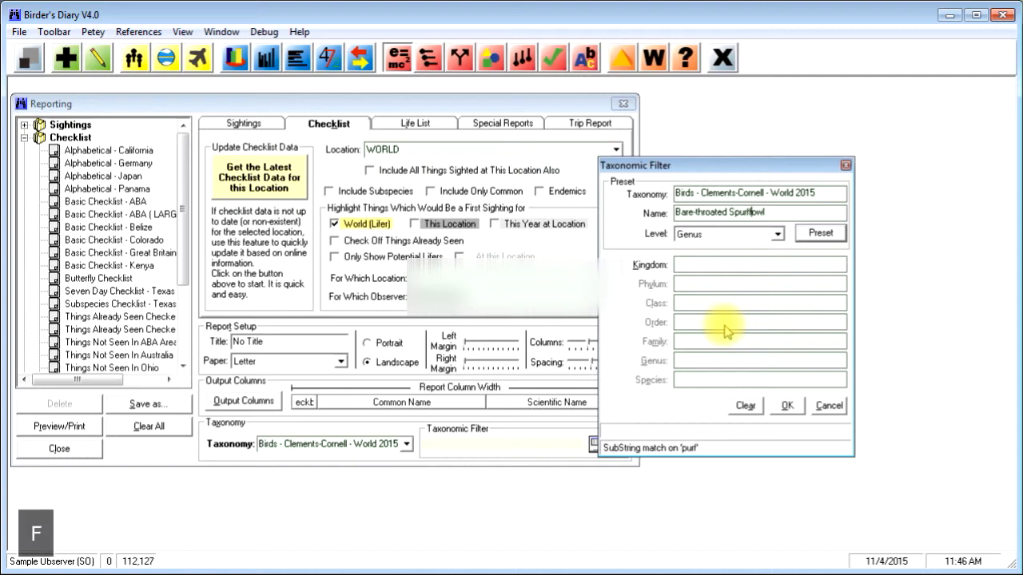
{"action": "key", "text": "Delete"}
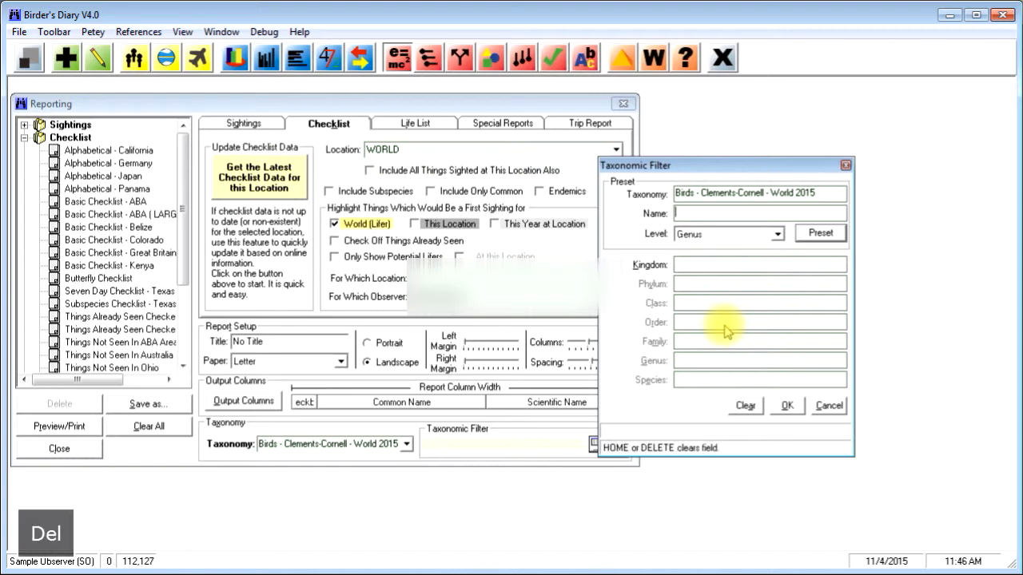
{"action": "type", "text": "pu"}
{"action": "key", "text": "BackSpace"}
{"action": "type", "text": "ffbird"}
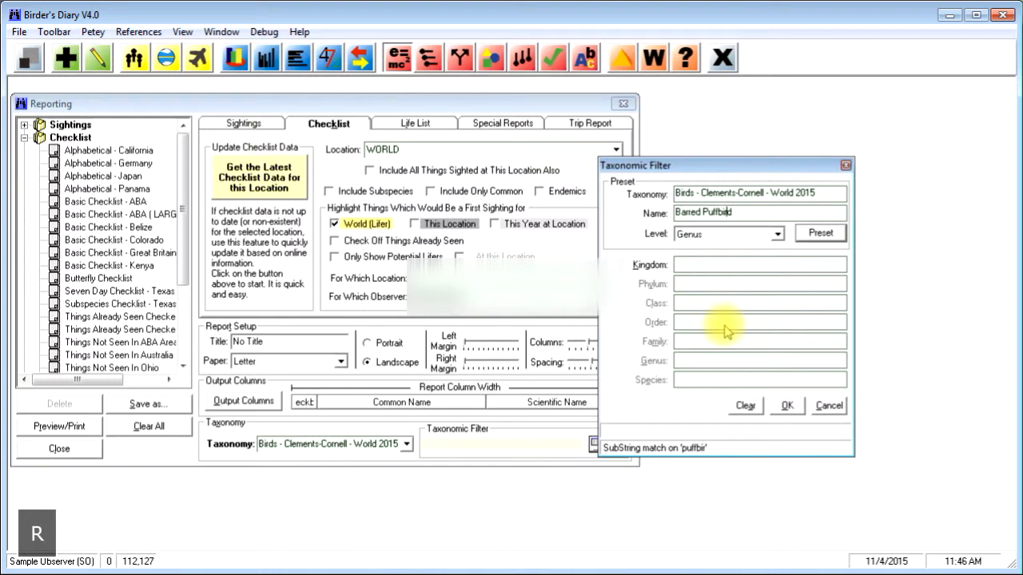
{"action": "key", "text": "Tab"}
{"action": "key", "text": "f"}
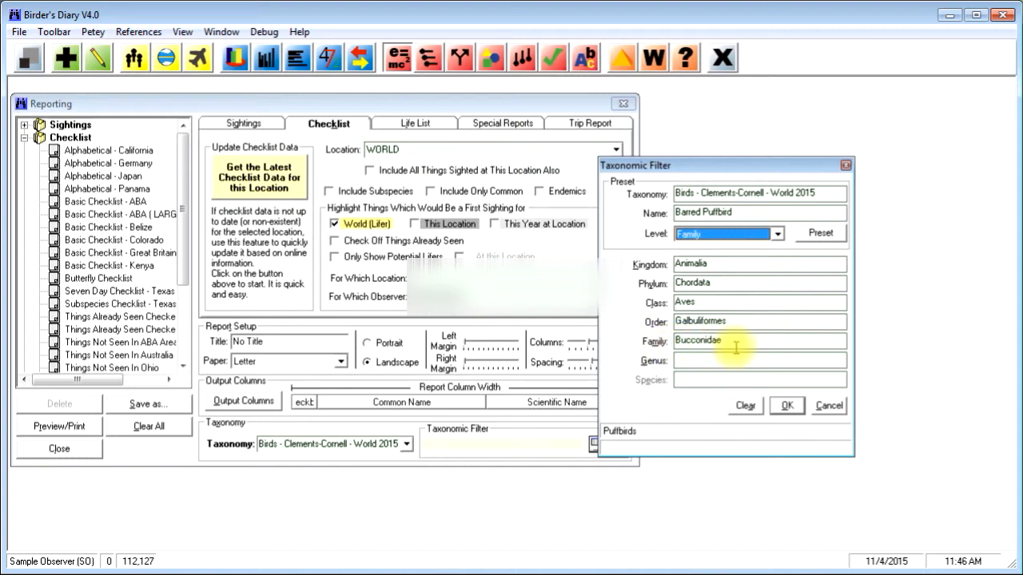
{"action": "left_click", "coordinate": [788, 406]}
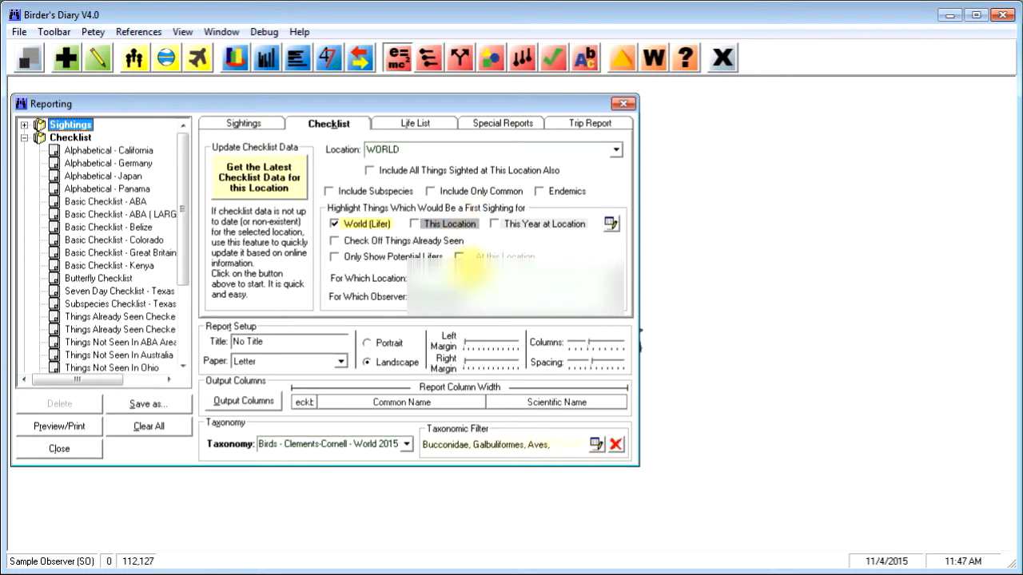
- Preview the filtered checklist, examine its highlighted species and header totals, and close the preview and reporting windows
{"action": "left_click", "coordinate": [86, 427]}
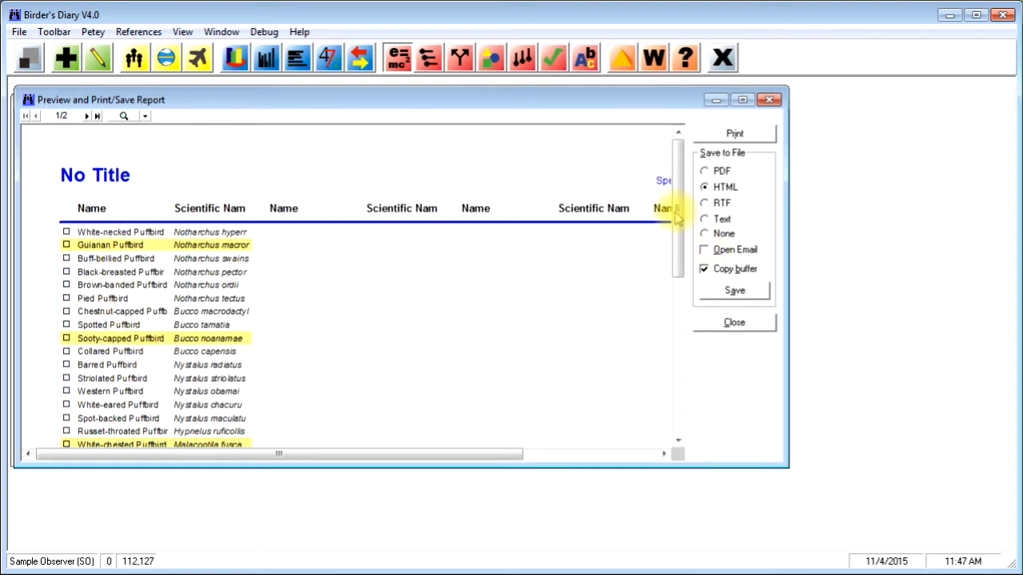
{"action": "left_click_drag", "start_coordinate": [676, 214], "coordinate": [680, 266]}
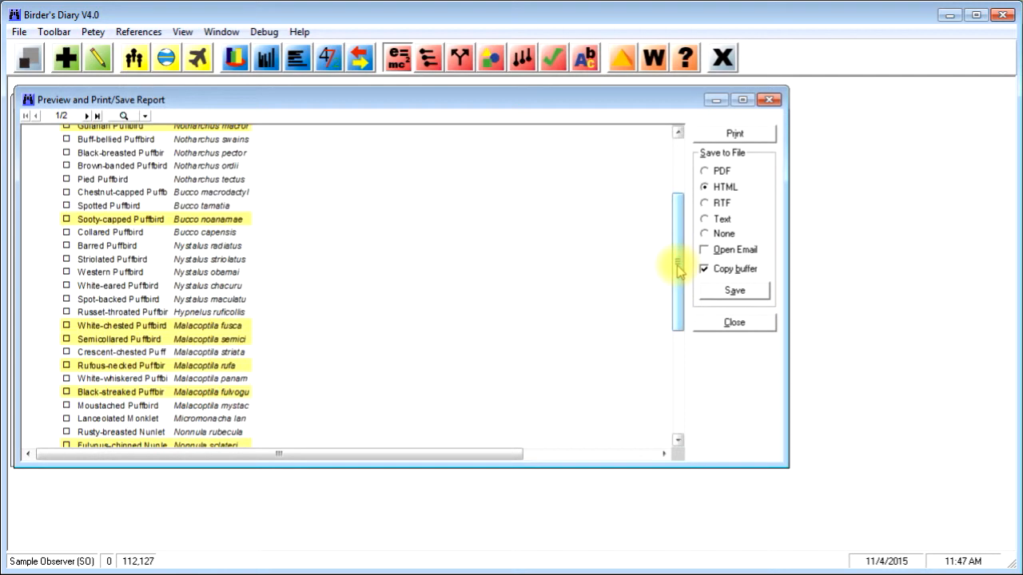
{"action": "scroll", "coordinate": [677, 405], "scroll_direction": "down", "scroll_amount": 3}
{"action": "left_click_drag", "start_coordinate": [680, 338], "coordinate": [680, 418]}
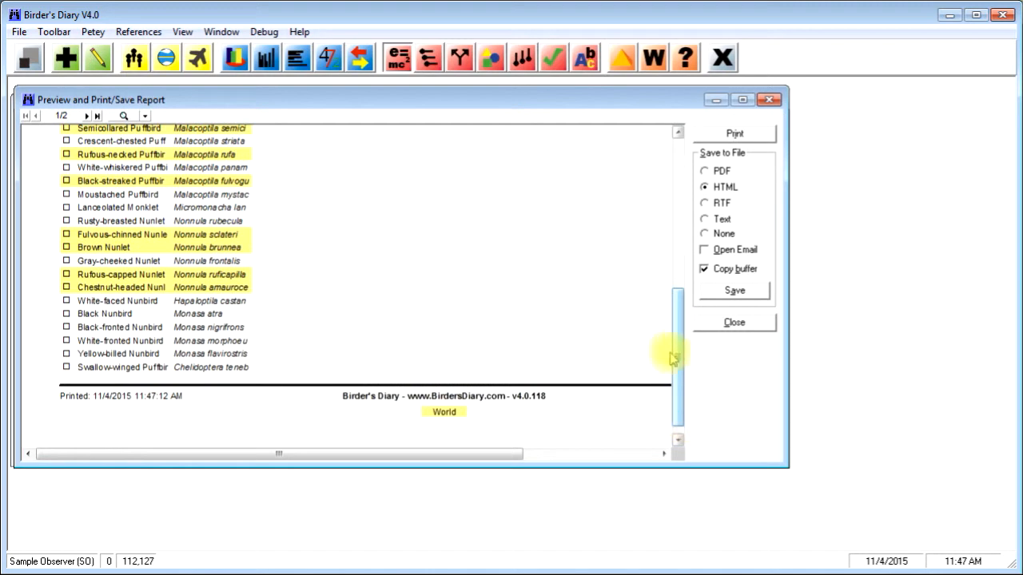
{"action": "left_click_drag", "start_coordinate": [683, 327], "coordinate": [678, 148]}
{"action": "left_click", "coordinate": [610, 456]}
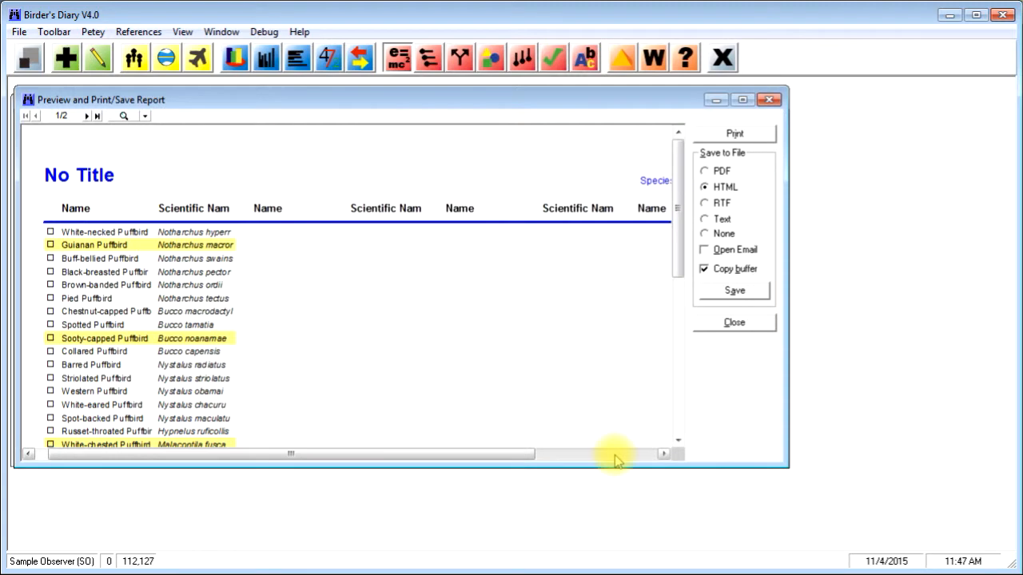
{"action": "left_click", "coordinate": [654, 455]}
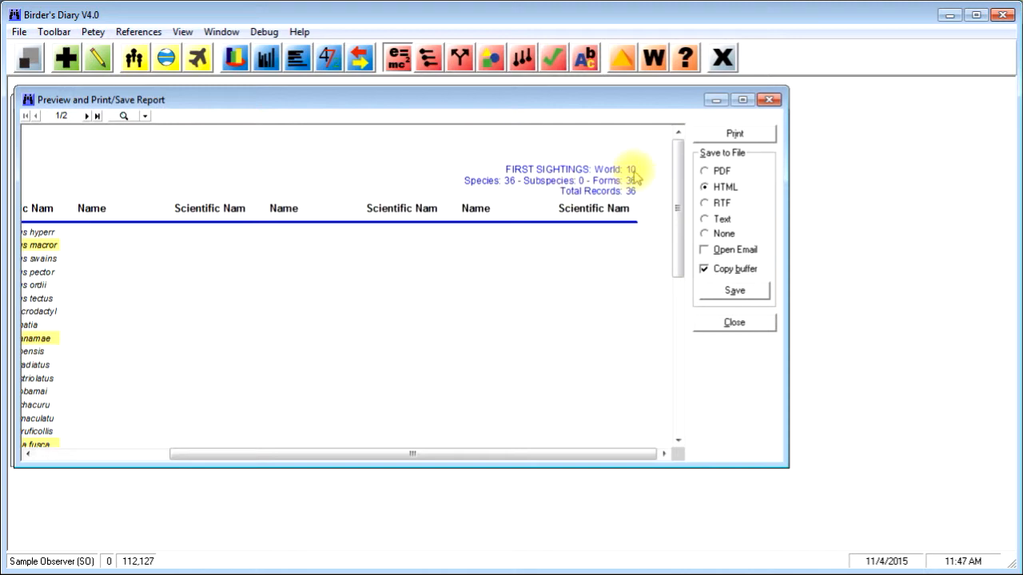
{"action": "left_click", "coordinate": [735, 327]}
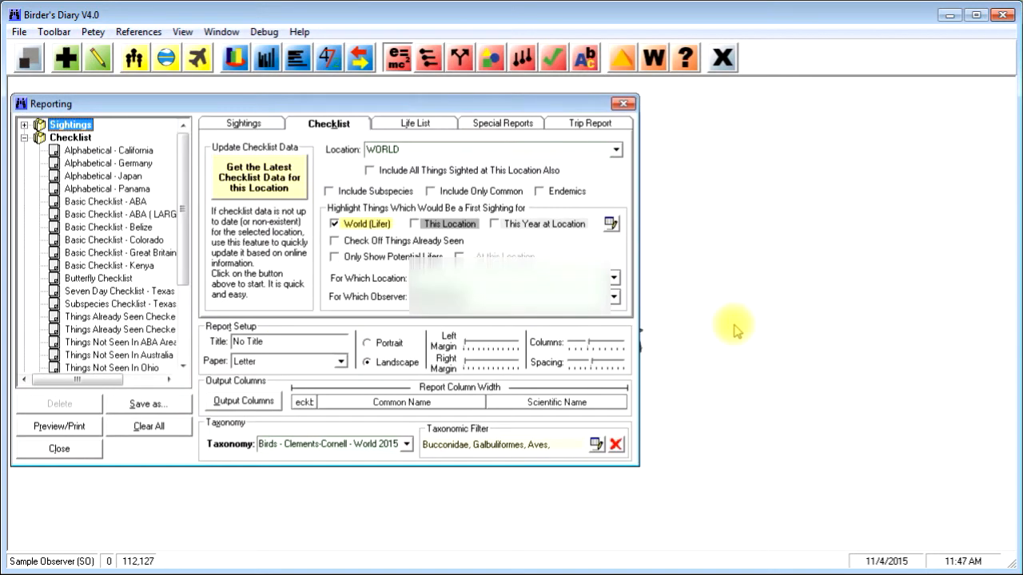
{"action": "left_click", "coordinate": [80, 450]}
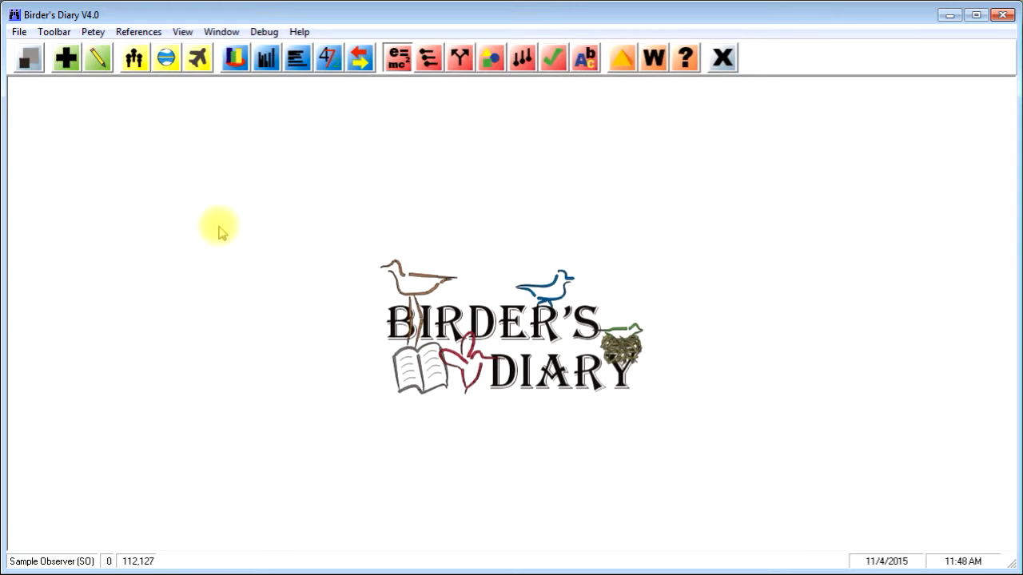
- Open the species counts tool, choose the observer, and calculate the counts for WORLD
{"action": "left_click", "coordinate": [328, 63]}
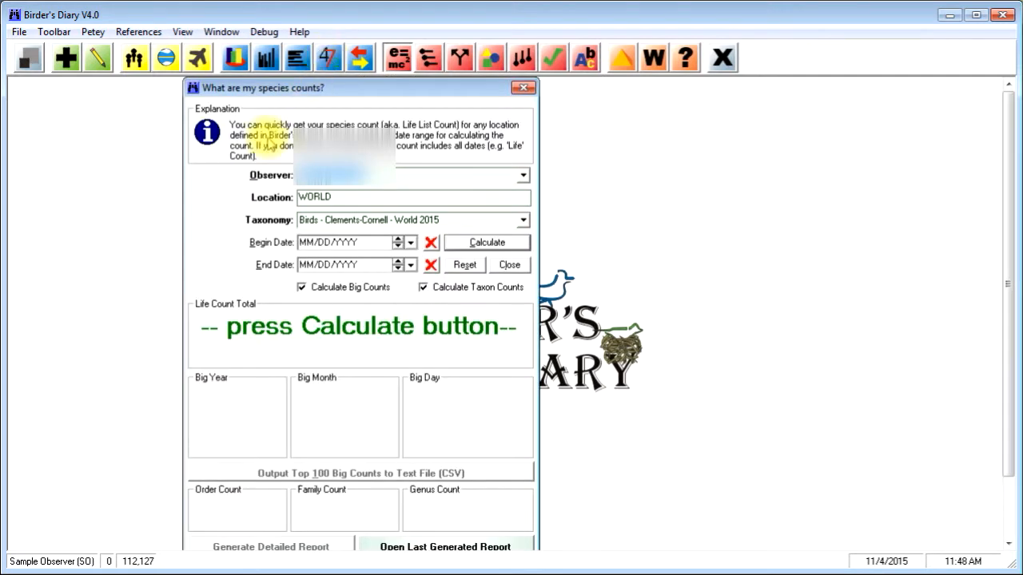
{"action": "type", "text": "ri"}
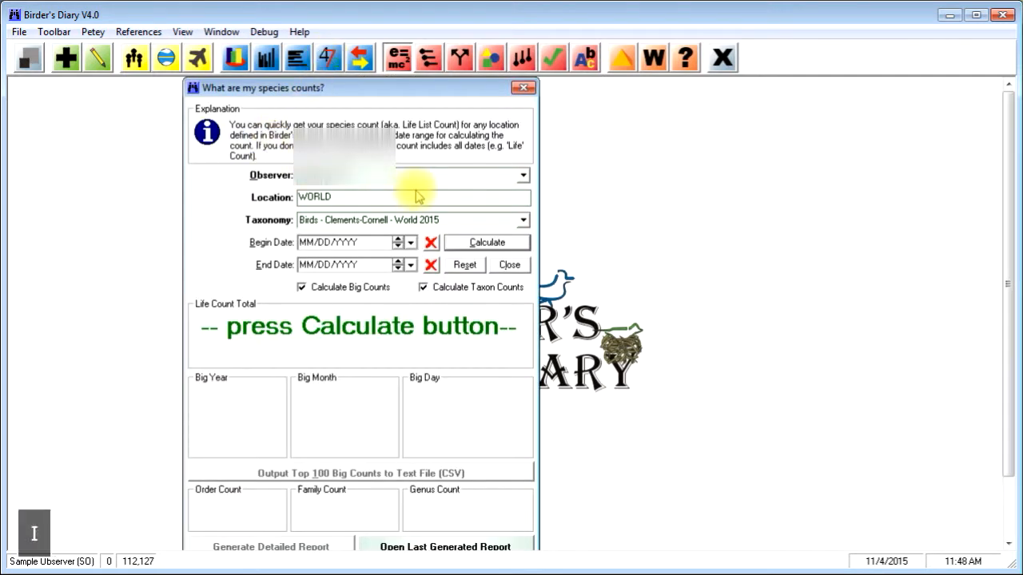
{"action": "key", "text": "Tab"}
{"action": "key", "text": "Tab"}
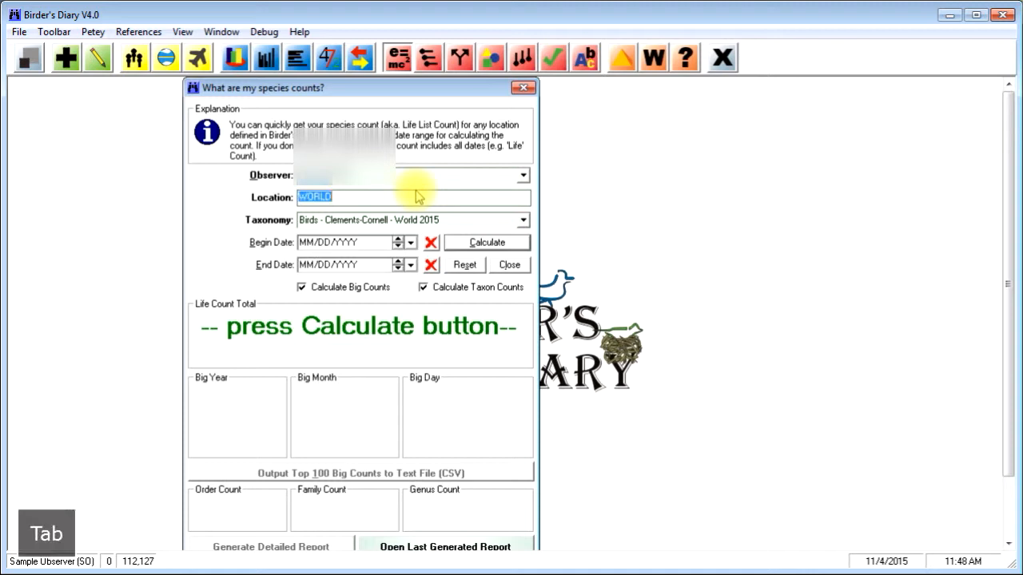
{"action": "left_click", "coordinate": [502, 247]}
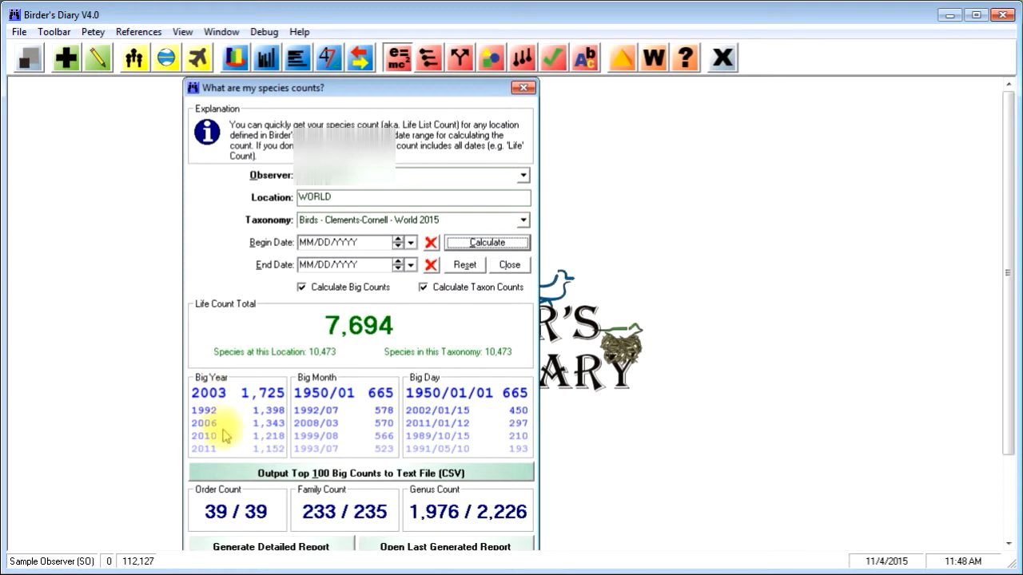
- Generate the detailed count report with the report depth set to Species
{"action": "left_click", "coordinate": [1008, 501]}
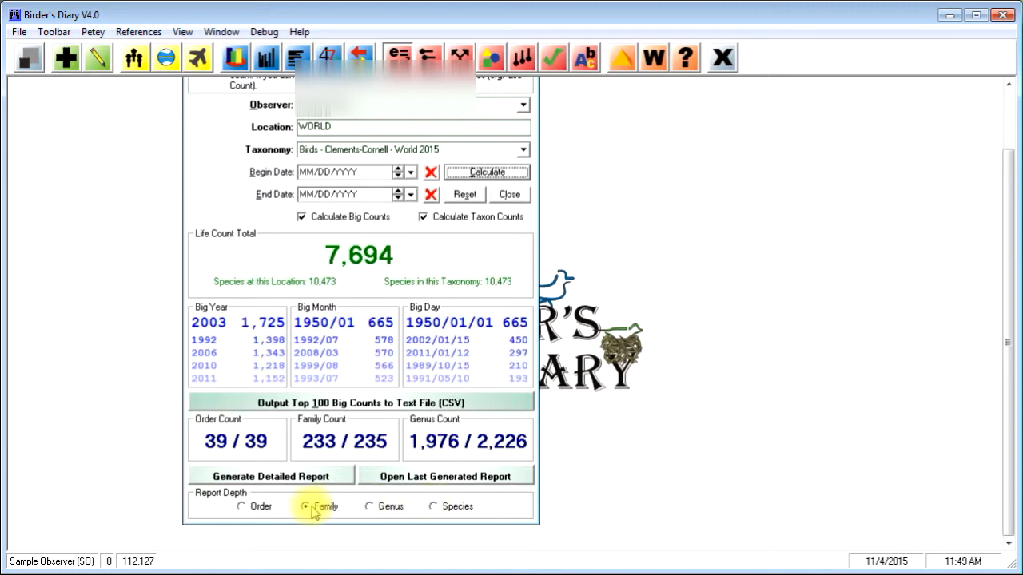
{"action": "left_click", "coordinate": [453, 513]}
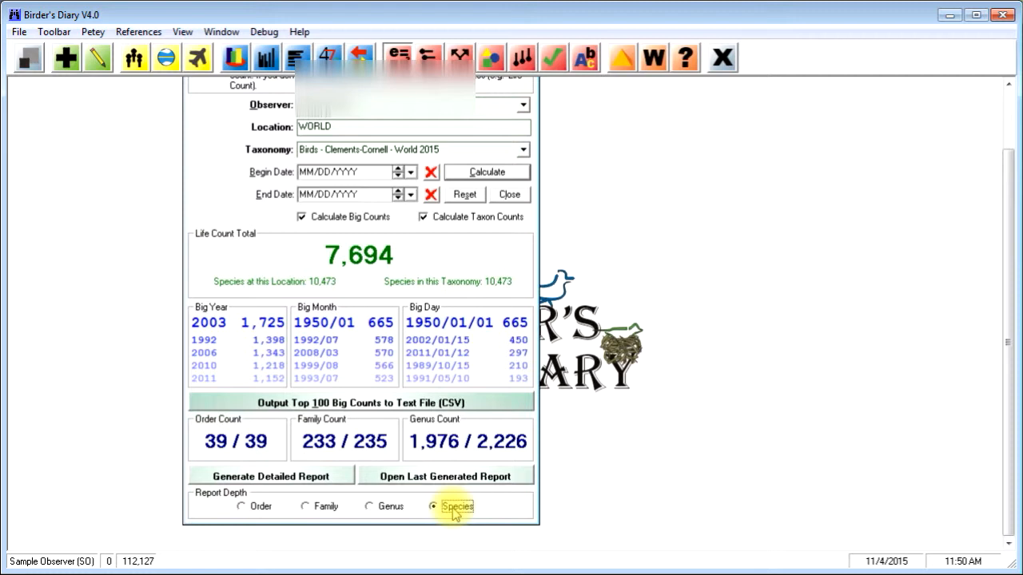
{"action": "left_click", "coordinate": [260, 479]}
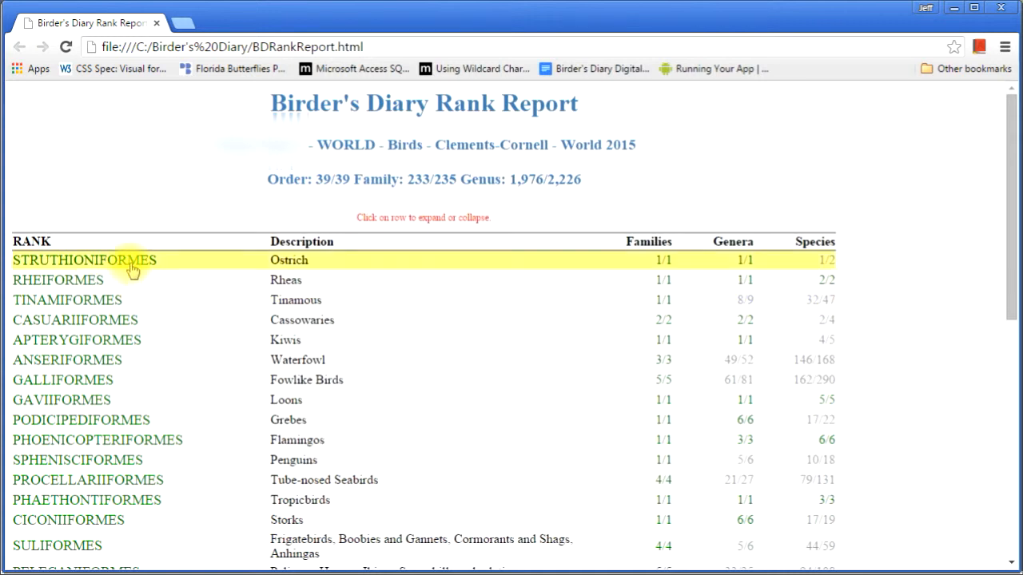
- Expand STRUTHIONIFORMES through Struthionidae and Struthio to review its species, then collapse the order again
{"action": "left_click", "coordinate": [290, 262]}
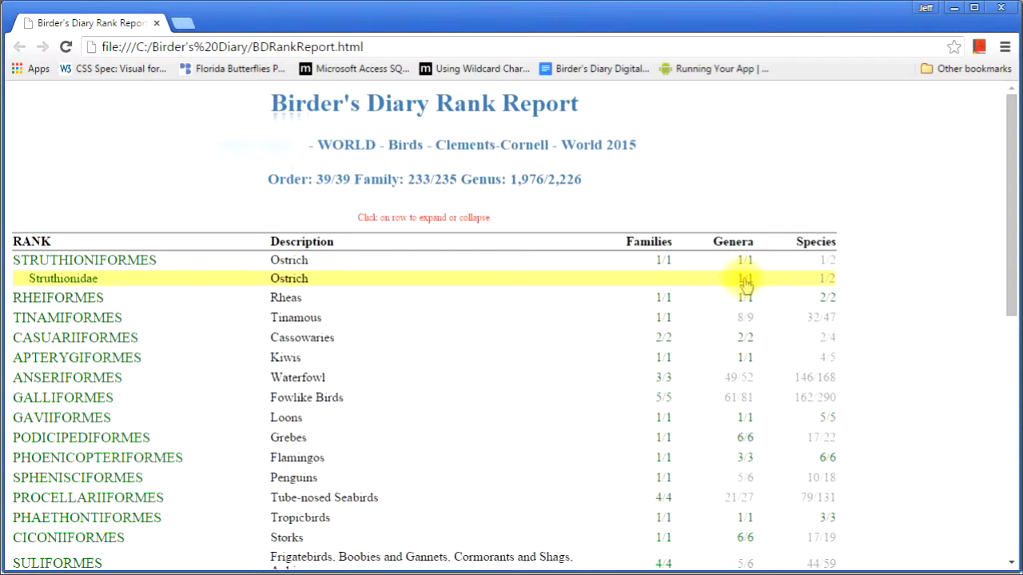
{"action": "left_click", "coordinate": [63, 280]}
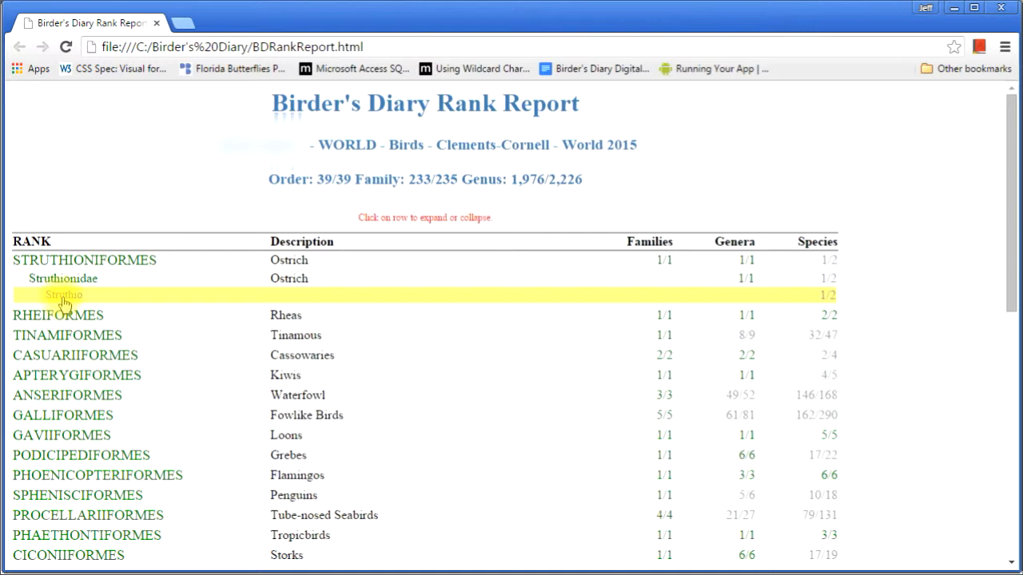
{"action": "left_click", "coordinate": [64, 302]}
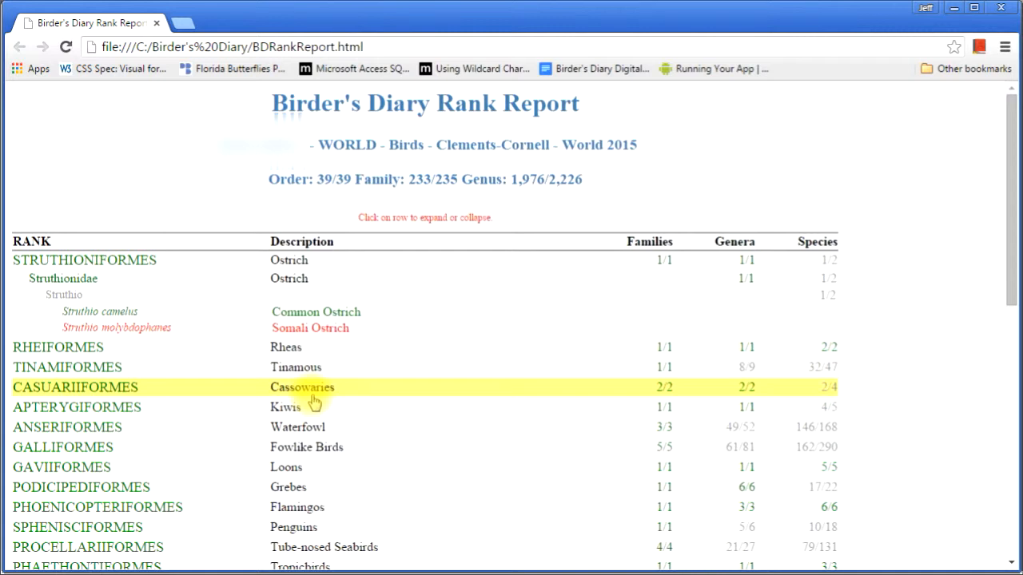
{"action": "left_click", "coordinate": [130, 272]}
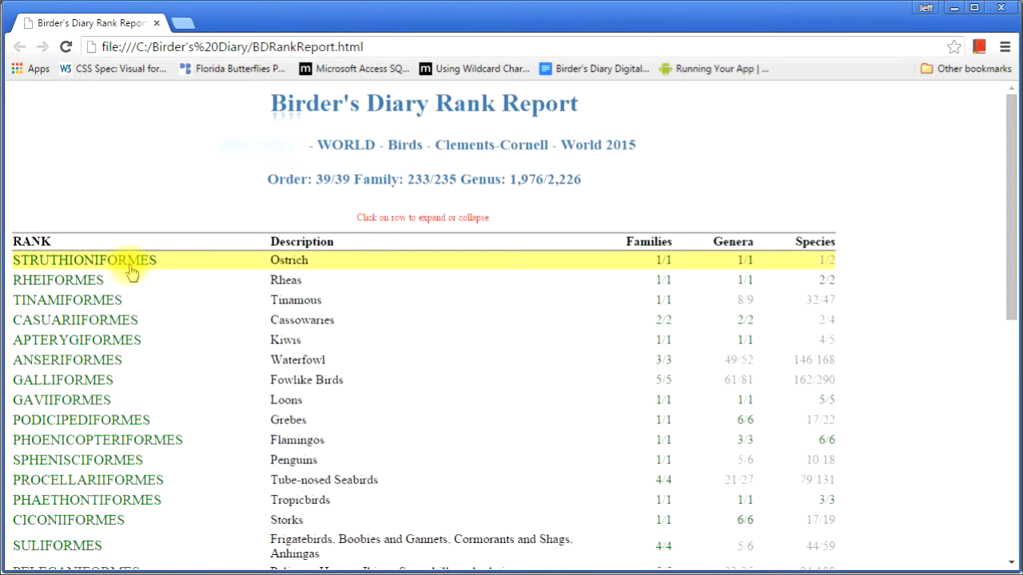
- Search the rank report for "puffb" and expand GALBULIFORMES and its Bucconidae family
{"action": "key", "text": "ctrl+f"}
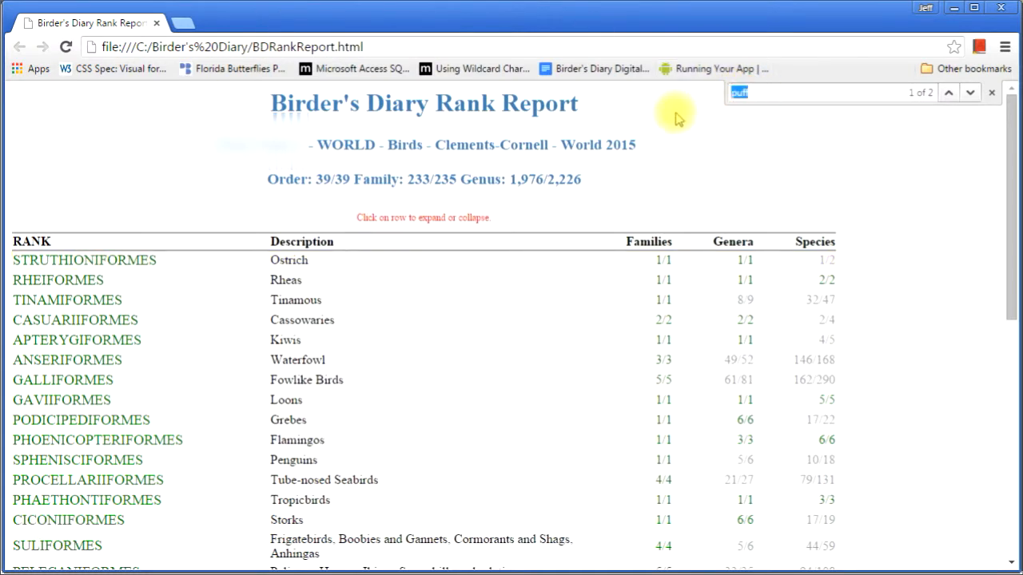
{"action": "type", "text": "puffb"}
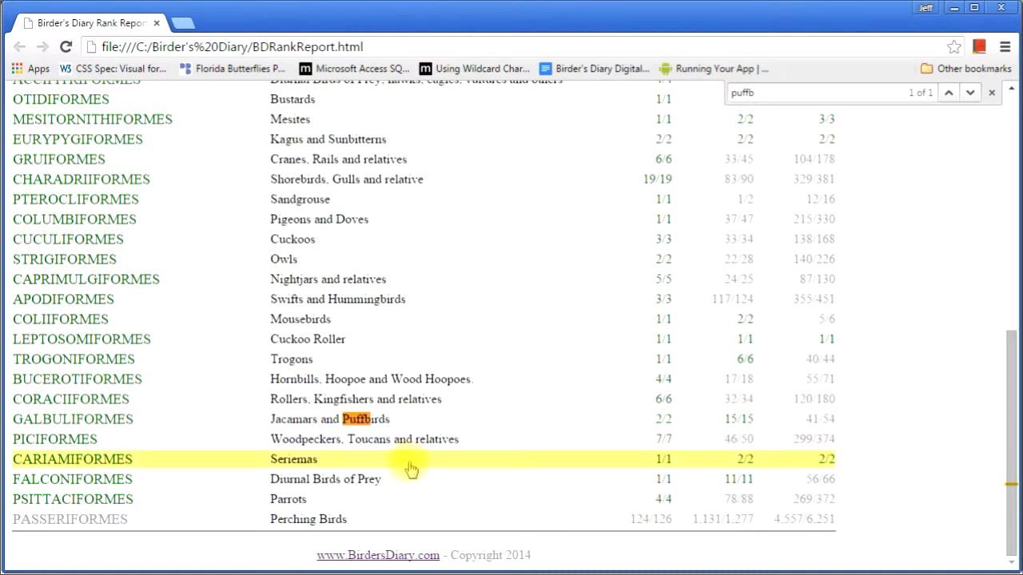
{"action": "left_click", "coordinate": [326, 424]}
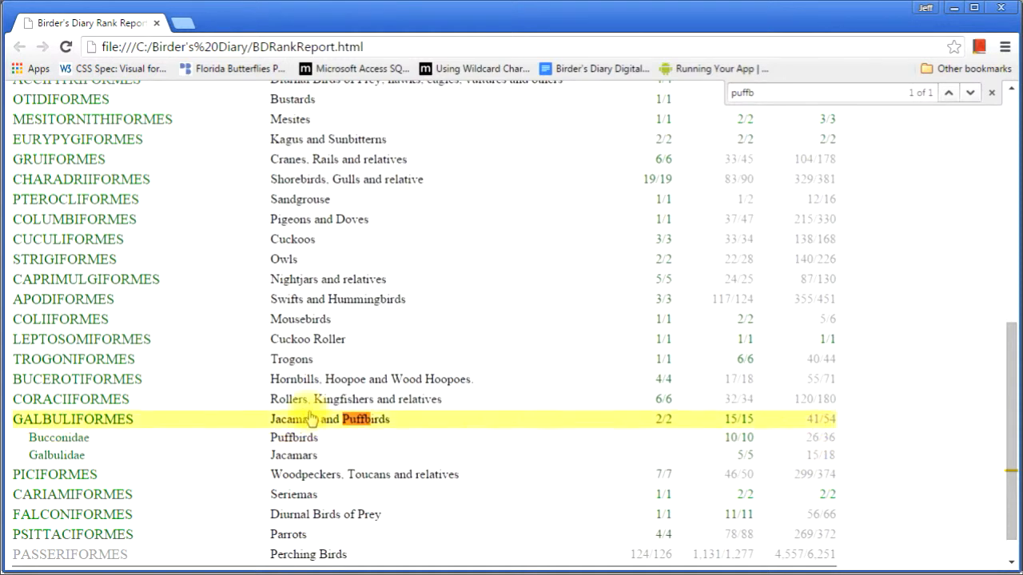
{"action": "left_click", "coordinate": [298, 440]}
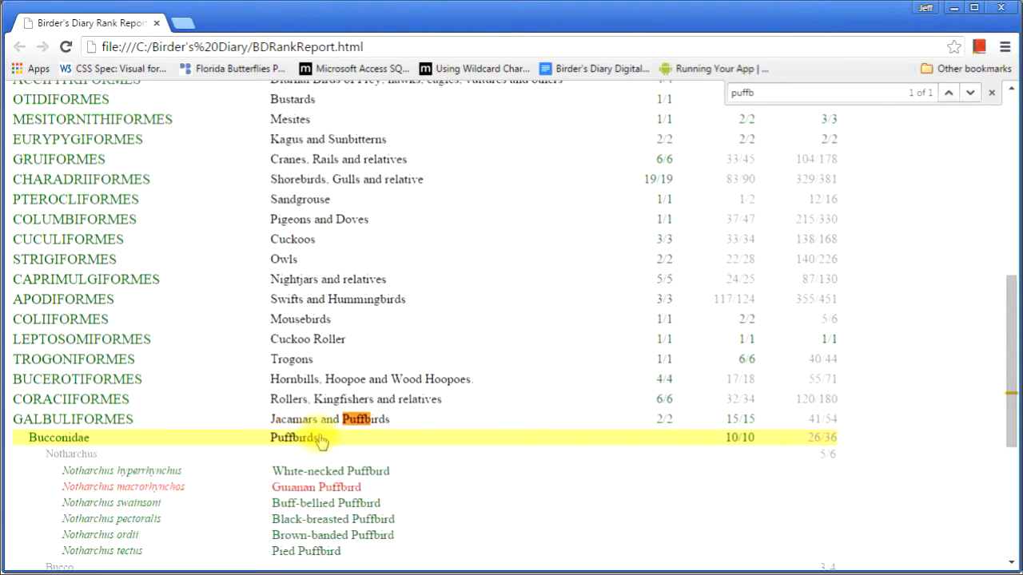
- Review the Notharchus species and the other genera under Bucconidae, and collapse Notharchus
{"action": "scroll", "coordinate": [1010, 565], "scroll_direction": "down", "scroll_amount": 5}
{"action": "left_click", "coordinate": [1011, 565]}
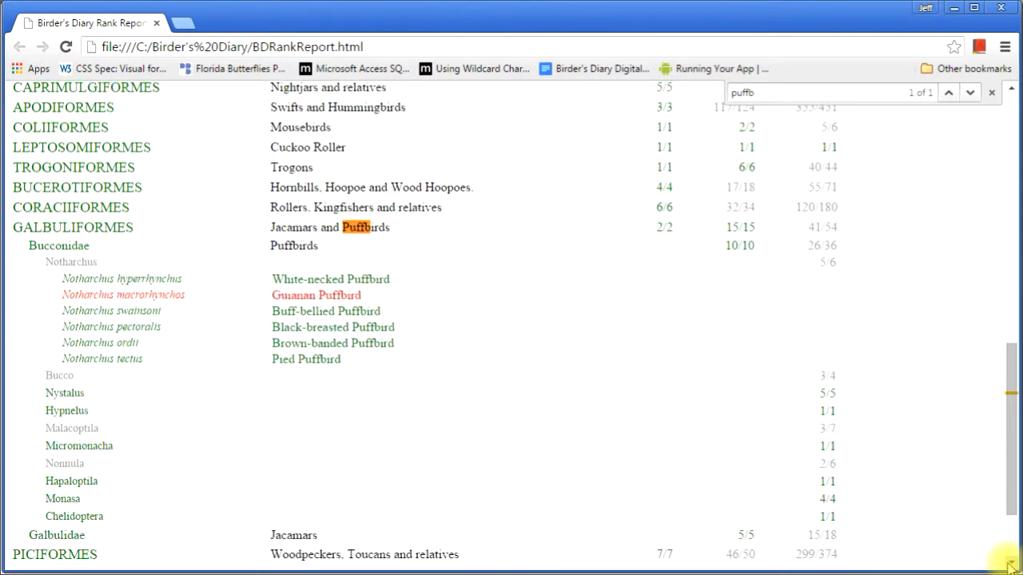
{"action": "left_click", "coordinate": [64, 266]}
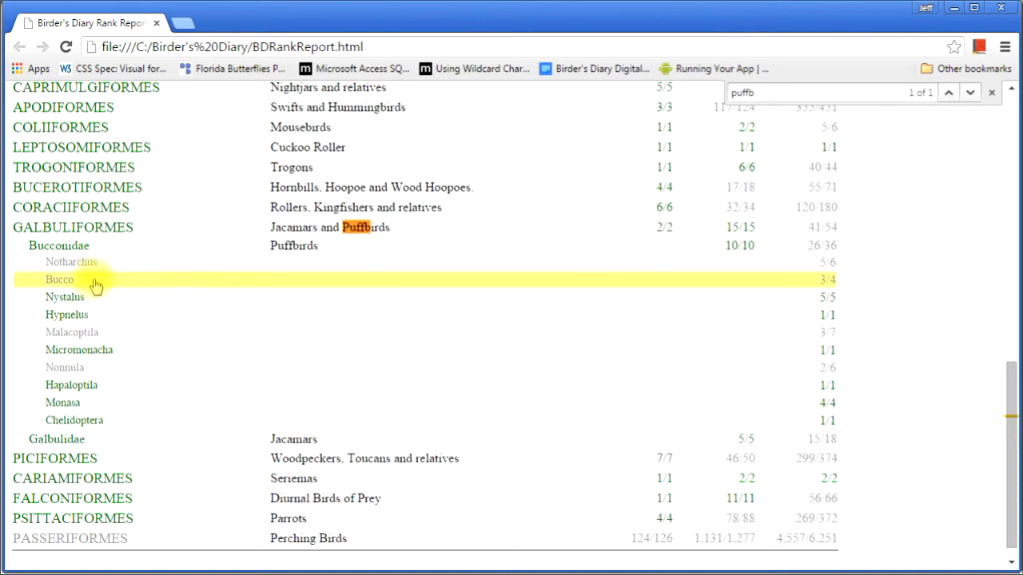
- Expand the Malacoptila, Notharchus, Bucco and Nystalus genera to review their seen and unseen puffbird species
{"action": "left_click", "coordinate": [67, 336]}
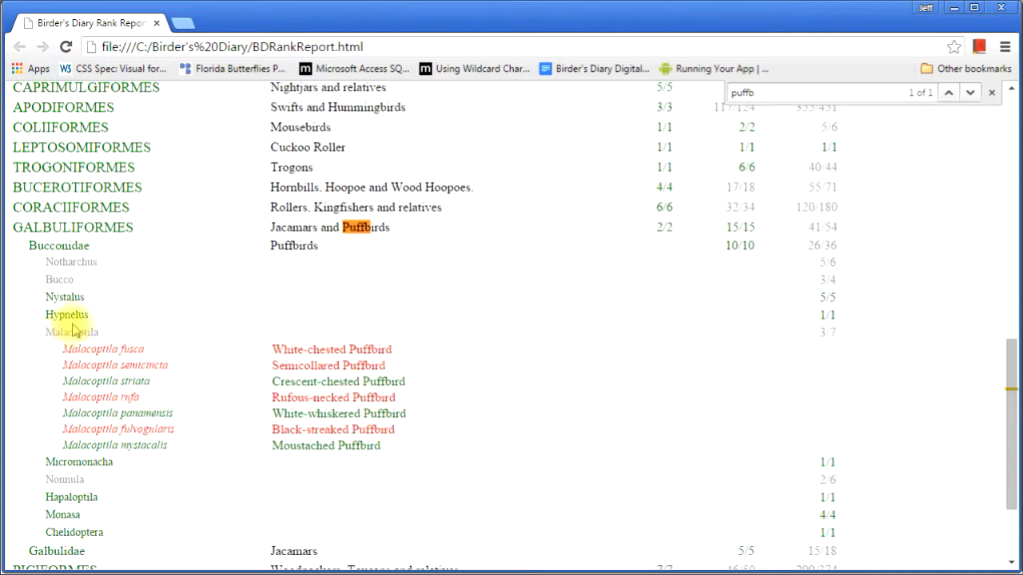
{"action": "left_click", "coordinate": [69, 267]}
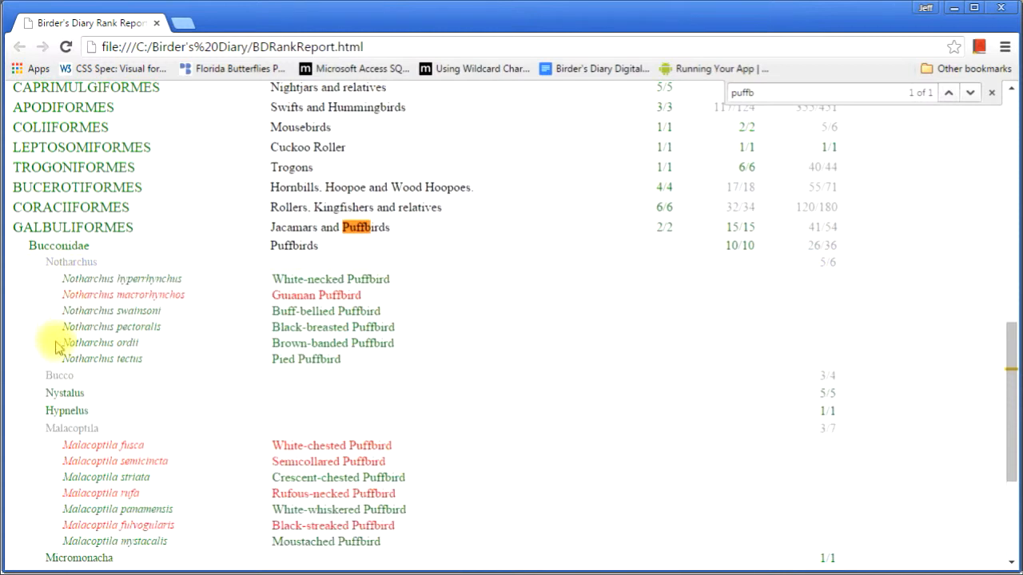
{"action": "left_click", "coordinate": [60, 376]}
{"action": "left_click", "coordinate": [63, 457]}
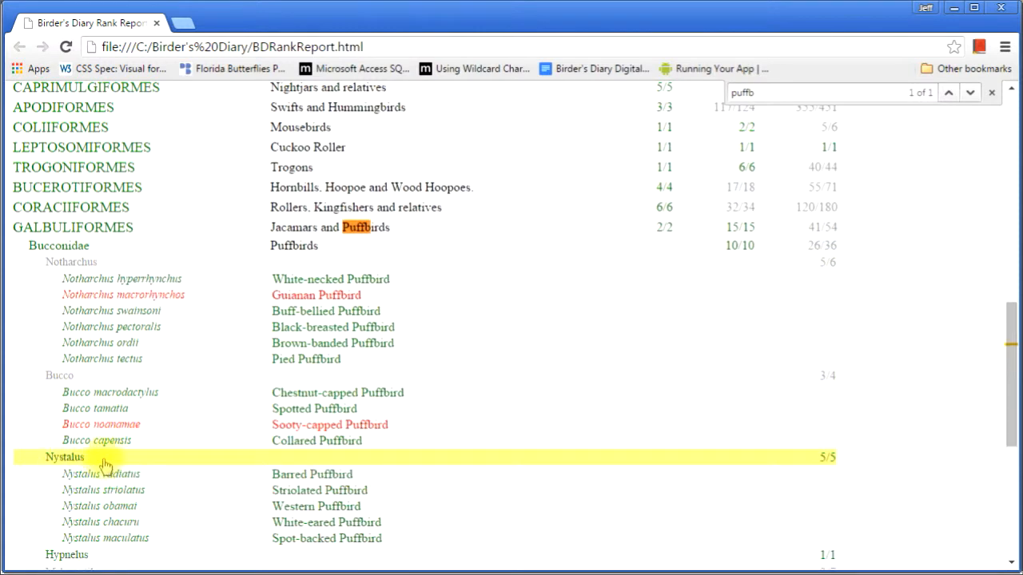
- Collapse Notharchus, Bucco and Nystalus, and expand Nonnula to review its species alongside those of Malacoptila
{"action": "left_click", "coordinate": [64, 265]}
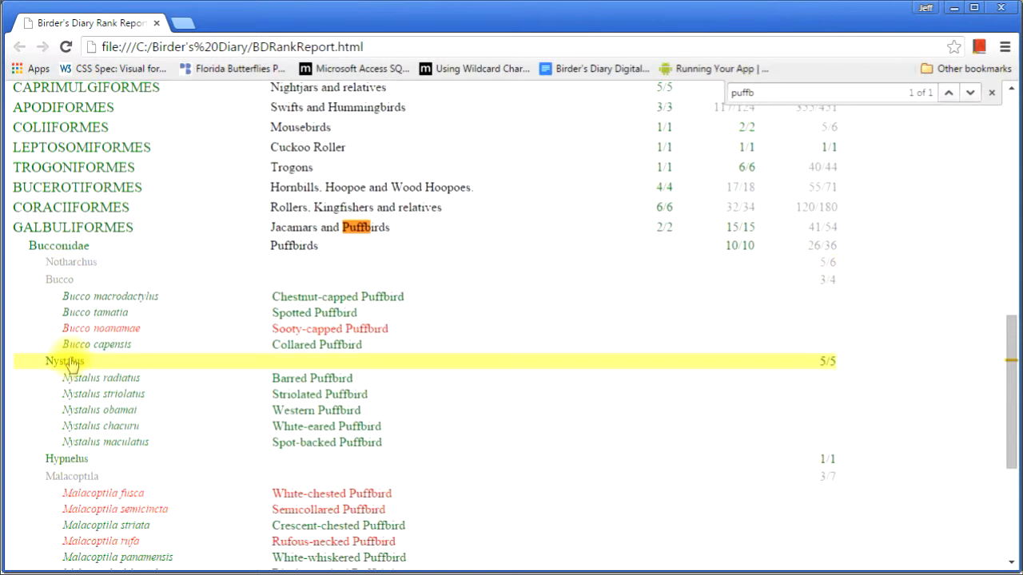
{"action": "left_click", "coordinate": [61, 280]}
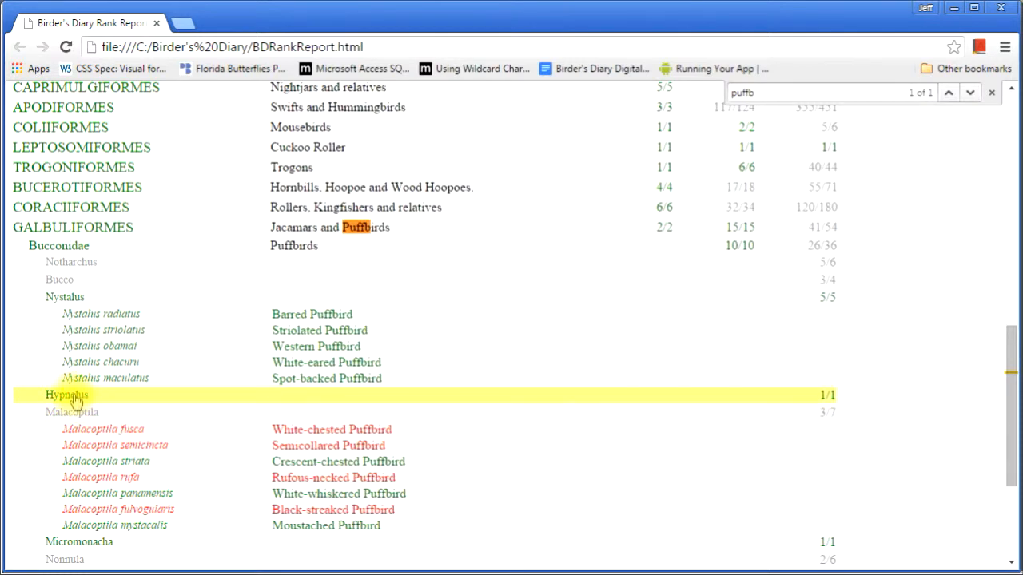
{"action": "left_click", "coordinate": [64, 300]}
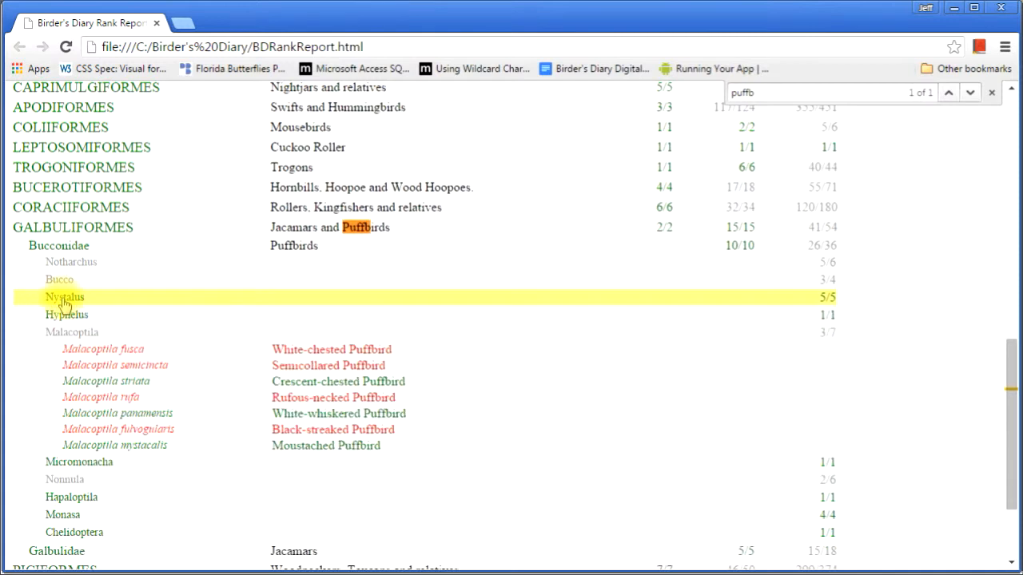
{"action": "left_click", "coordinate": [64, 481]}
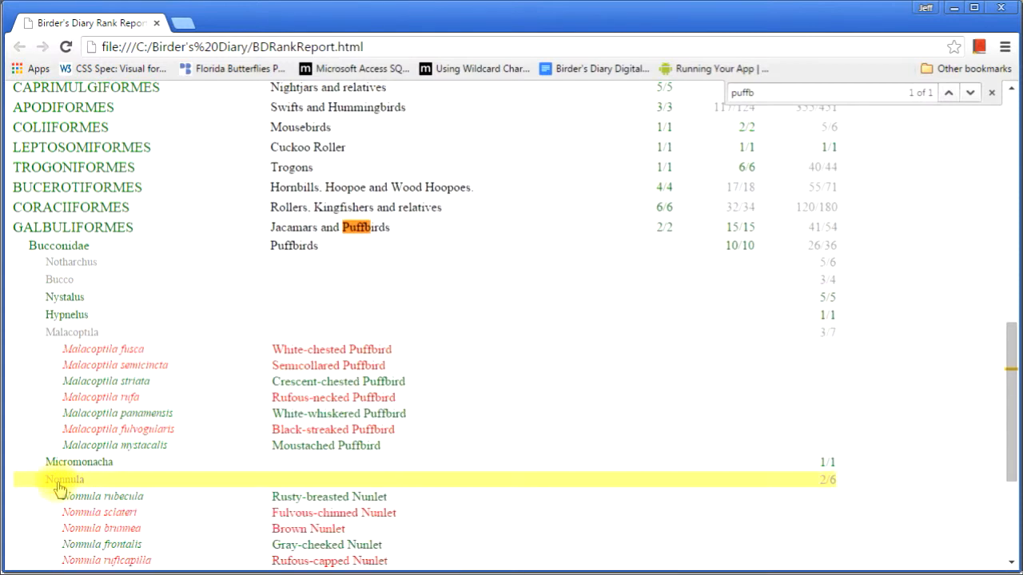
{"action": "left_click", "coordinate": [1011, 516]}
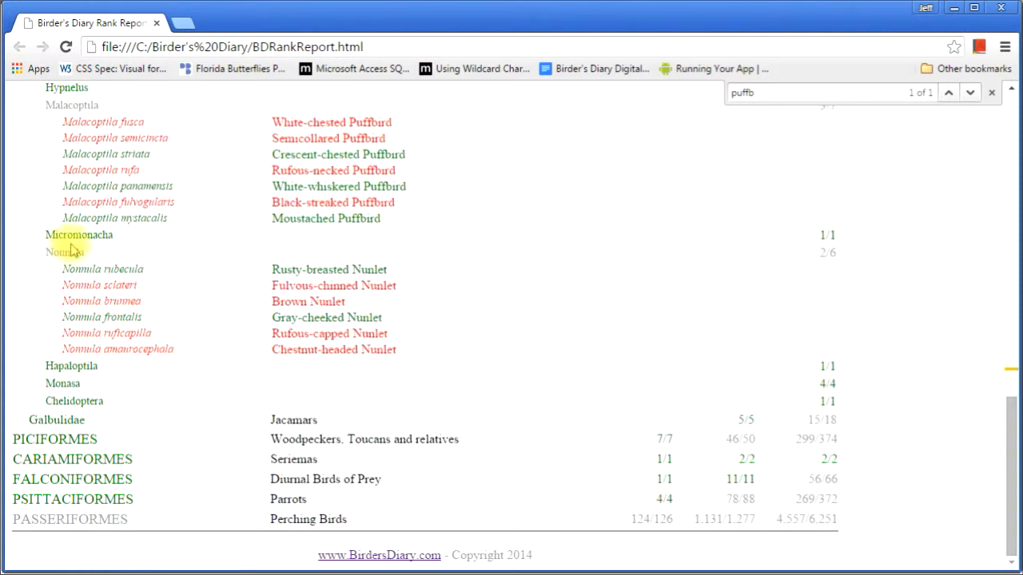